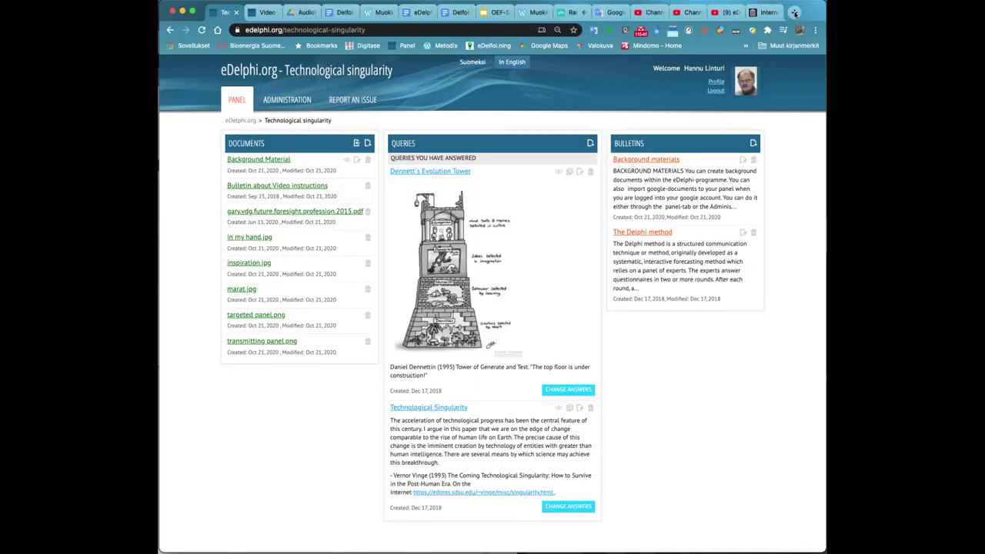
# From the administration dashboard, open the Manage Panel's Experts page.
pyautogui.click(294, 105)
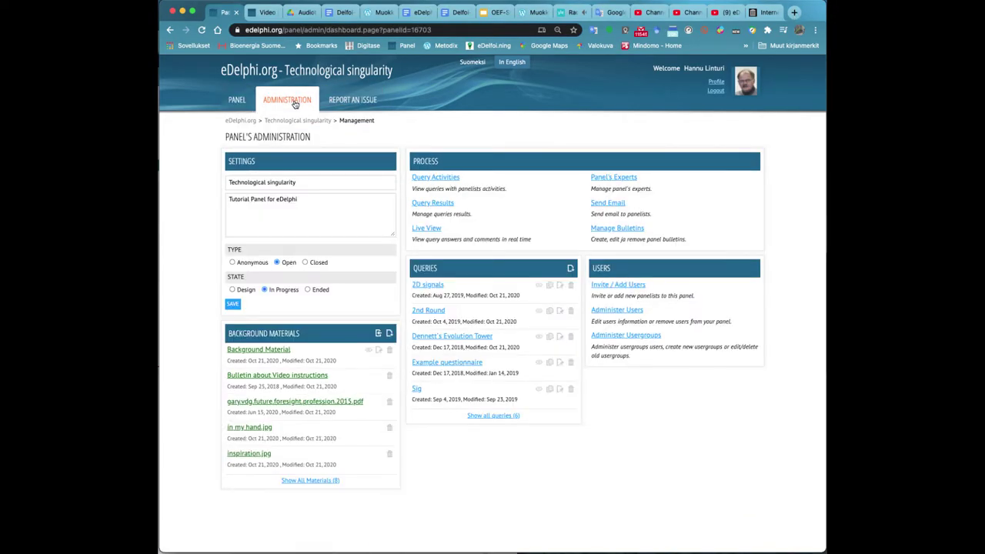
pyautogui.click(614, 178)
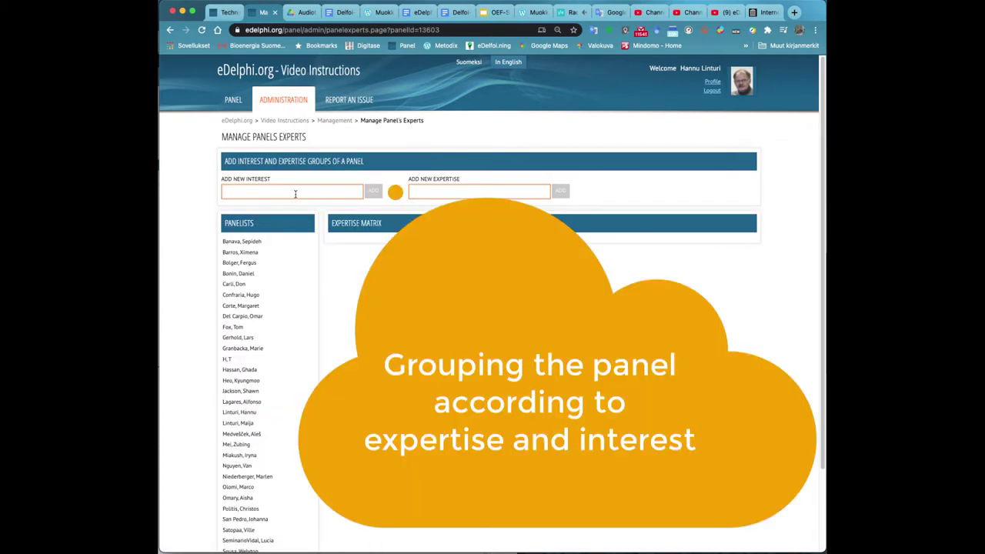
# Enter '1. sector', '2. sector' and '3. sector' in turn as new interest groups.
pyautogui.click(286, 190)
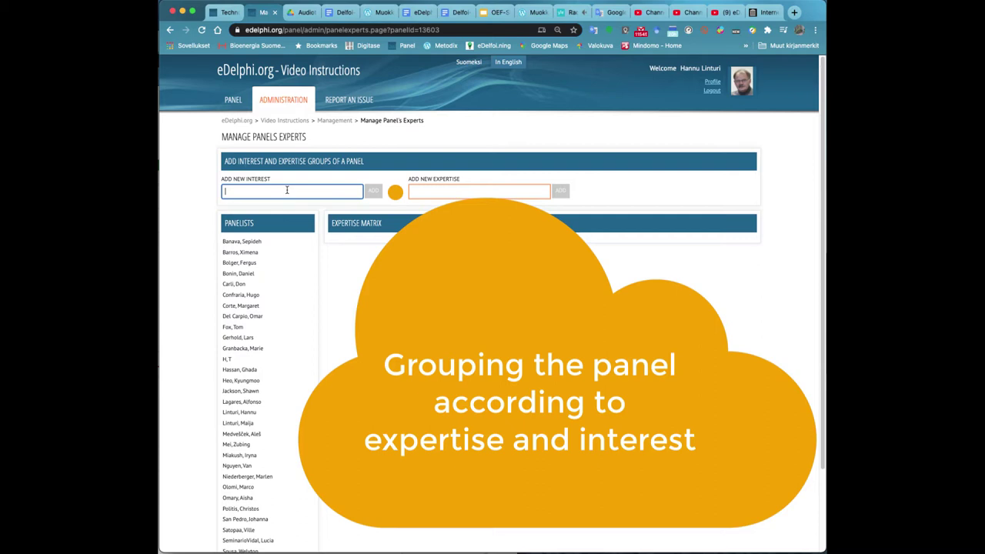
pyautogui.write('1. sector')
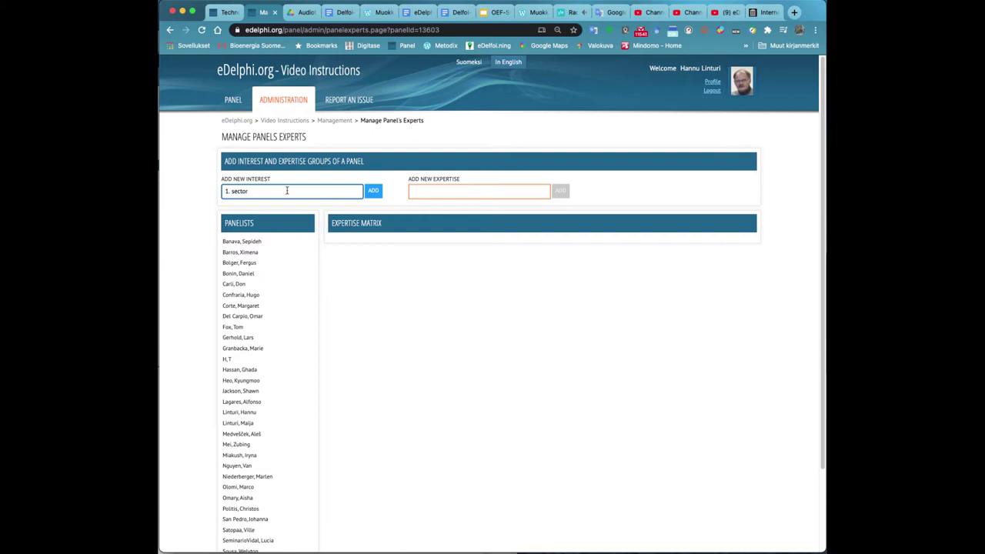
pyautogui.click(371, 191)
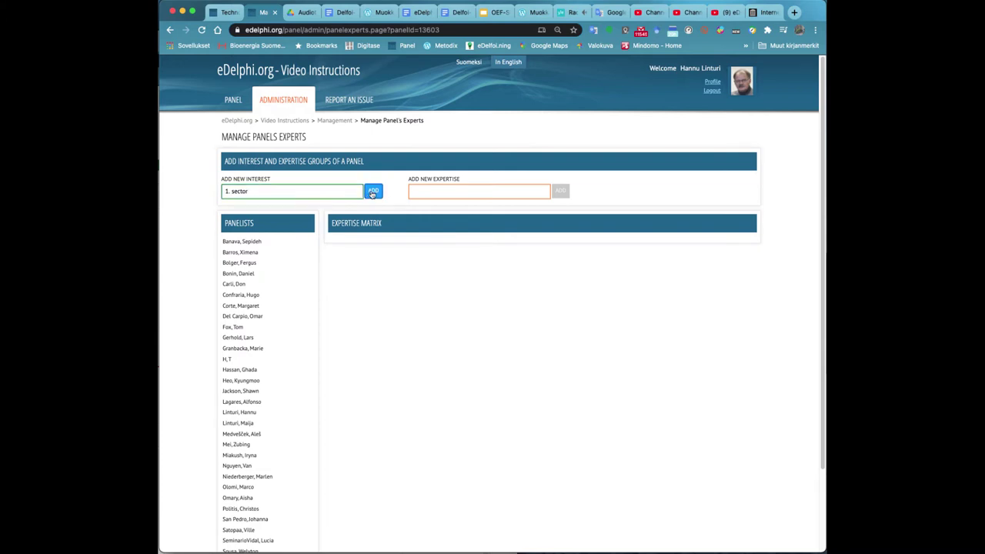
pyautogui.click(287, 197)
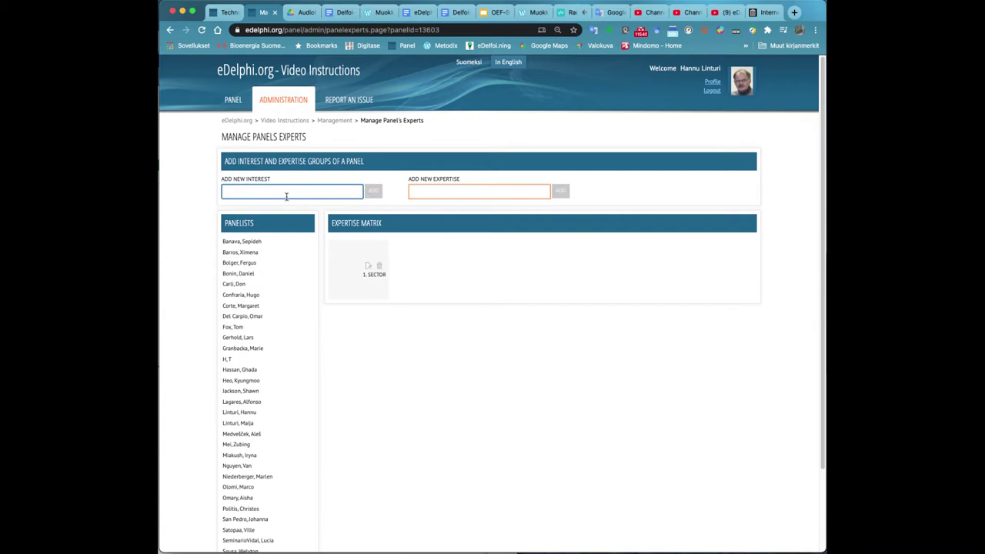
pyautogui.write('2. sector')
pyautogui.click(374, 195)
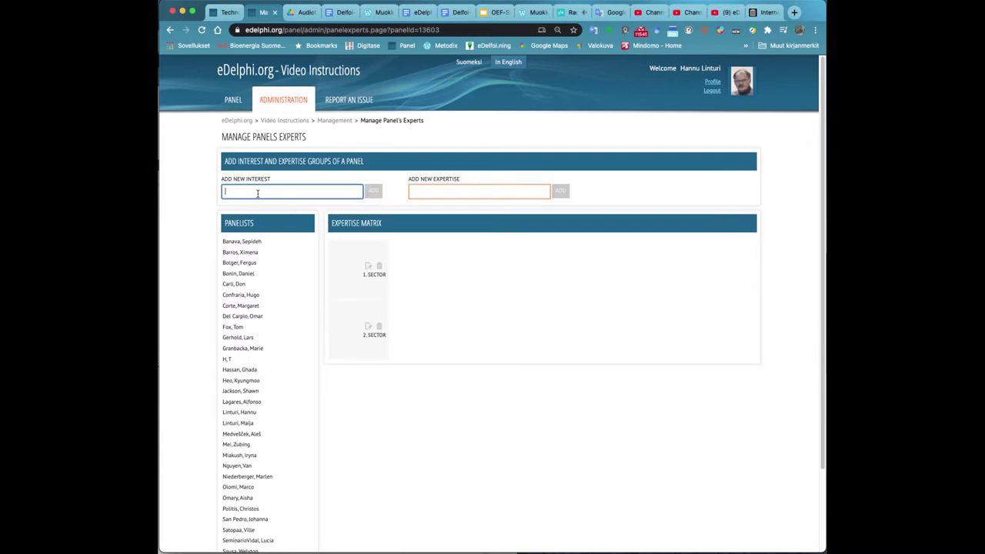
pyautogui.write('3. sector')
pyautogui.click(373, 190)
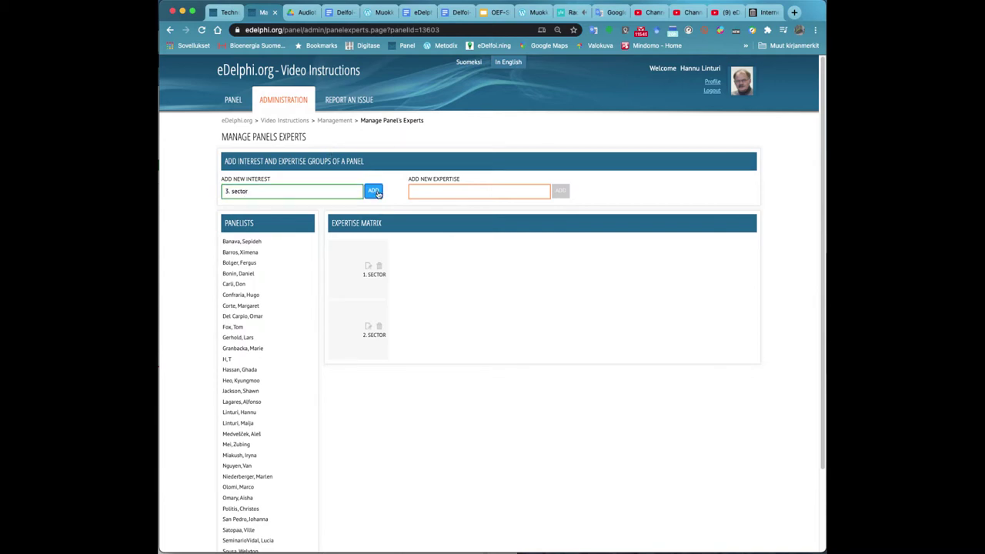
# Add 'economy', 'technology' (correcting its misspelling) and 'social' as new expertise groups.
pyautogui.click(425, 194)
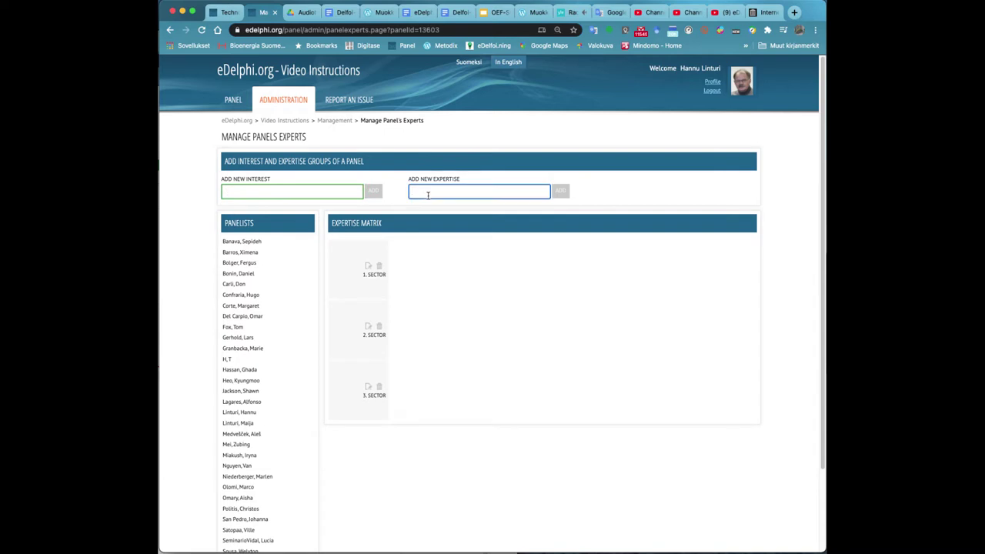
pyautogui.write('economy')
pyautogui.click(558, 194)
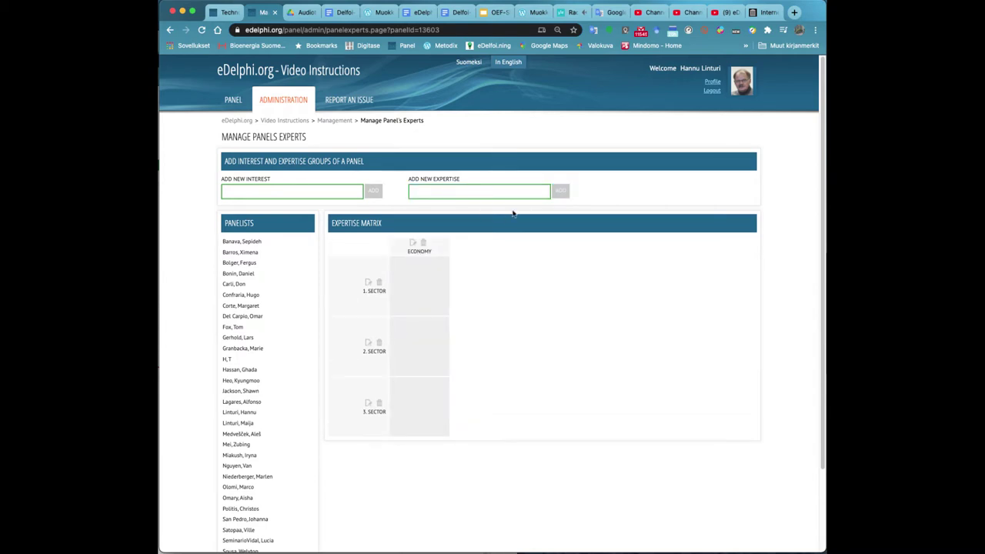
pyautogui.click(436, 192)
pyautogui.write('technology')
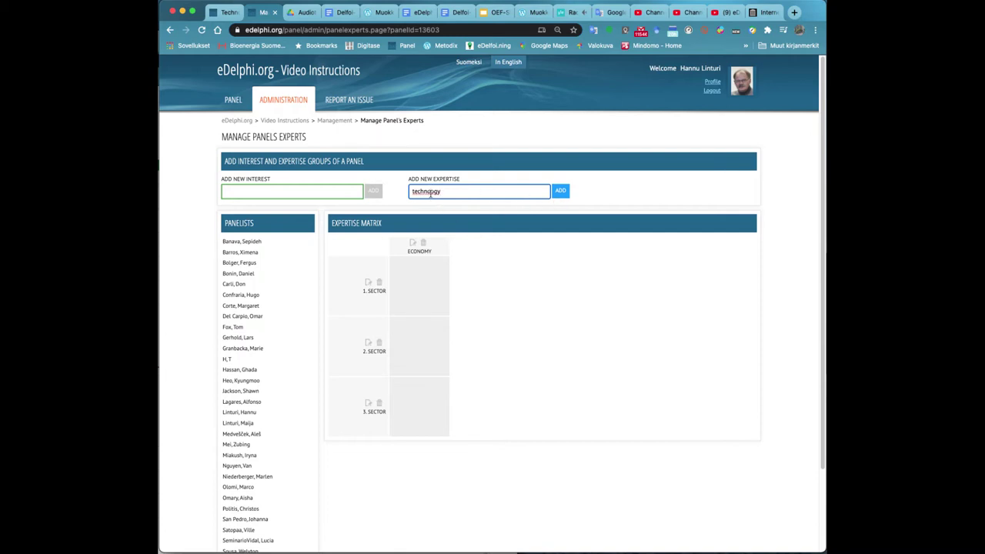
pyautogui.click(429, 192)
pyautogui.write('lo')
pyautogui.click(560, 191)
pyautogui.click(461, 191)
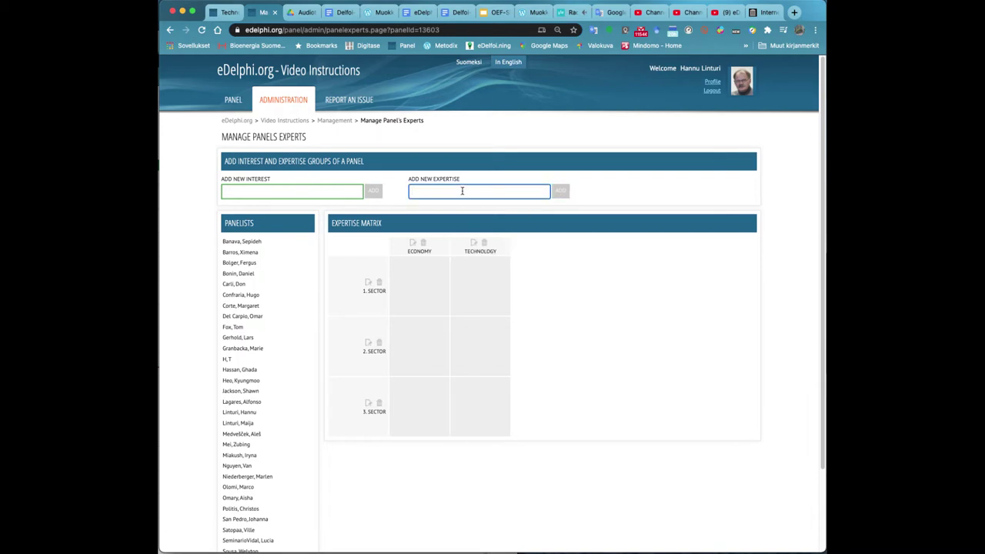
pyautogui.write('social')
pyautogui.click(560, 193)
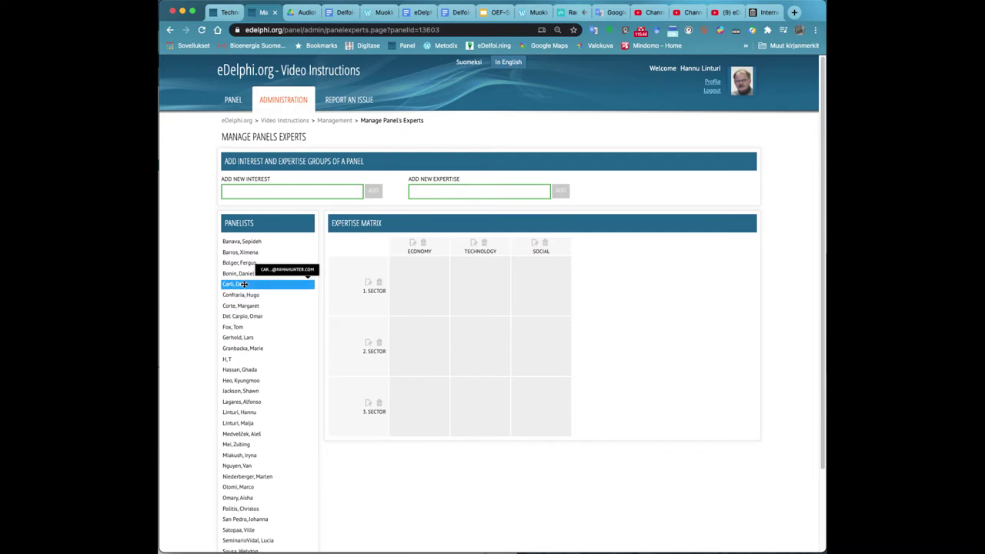
# Place panelists into the Economy, Technology and Social cells of the 1. and 2. sector rows.
pyautogui.moveTo(239, 240); pyautogui.dragTo(400, 299)
pyautogui.moveTo(254, 241); pyautogui.dragTo(471, 348)
pyautogui.moveTo(246, 252); pyautogui.dragTo(473, 273)
pyautogui.moveTo(244, 252); pyautogui.dragTo(526, 297)
pyautogui.moveTo(245, 264); pyautogui.dragTo(422, 365)
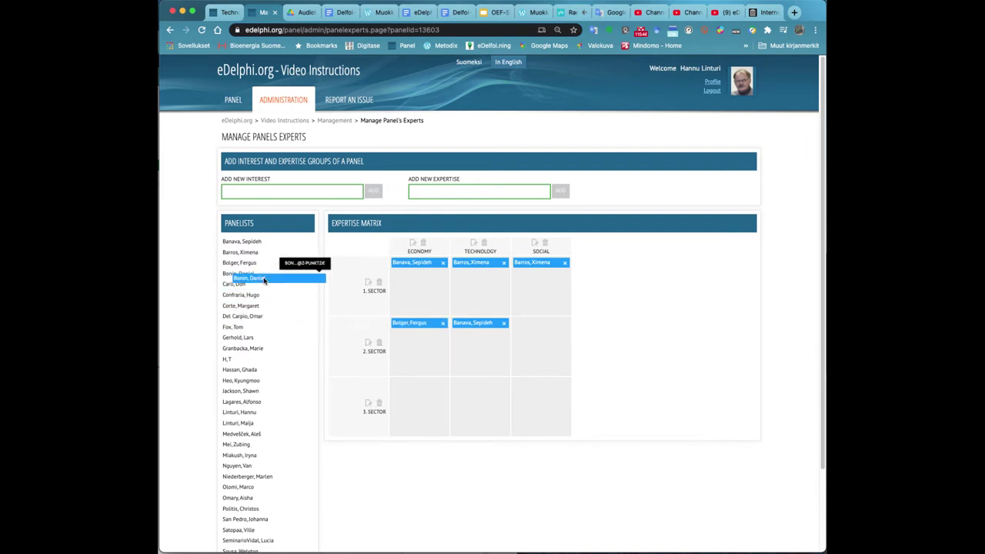
pyautogui.moveTo(265, 275); pyautogui.dragTo(507, 346)
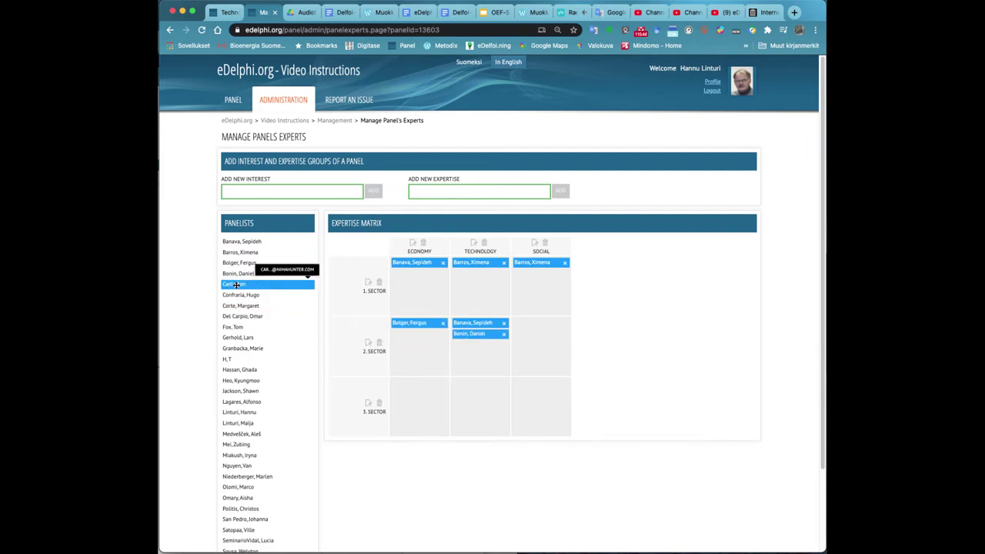
pyautogui.moveTo(259, 284); pyautogui.dragTo(543, 323)
pyautogui.moveTo(259, 286); pyautogui.dragTo(519, 399)
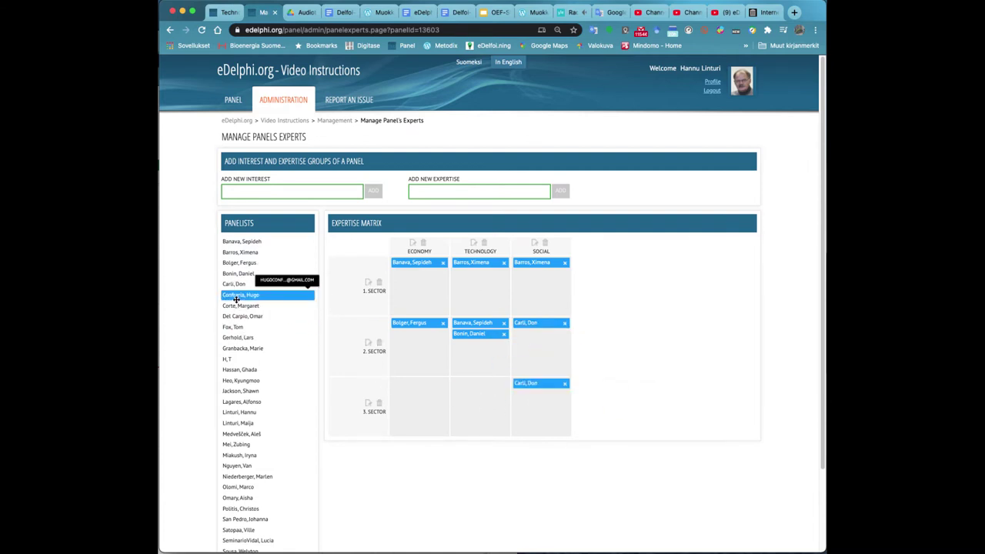
# Place more panelists into the 3. sector cells, plus Technology and Economy in 2. sector.
pyautogui.moveTo(310, 296); pyautogui.dragTo(443, 392)
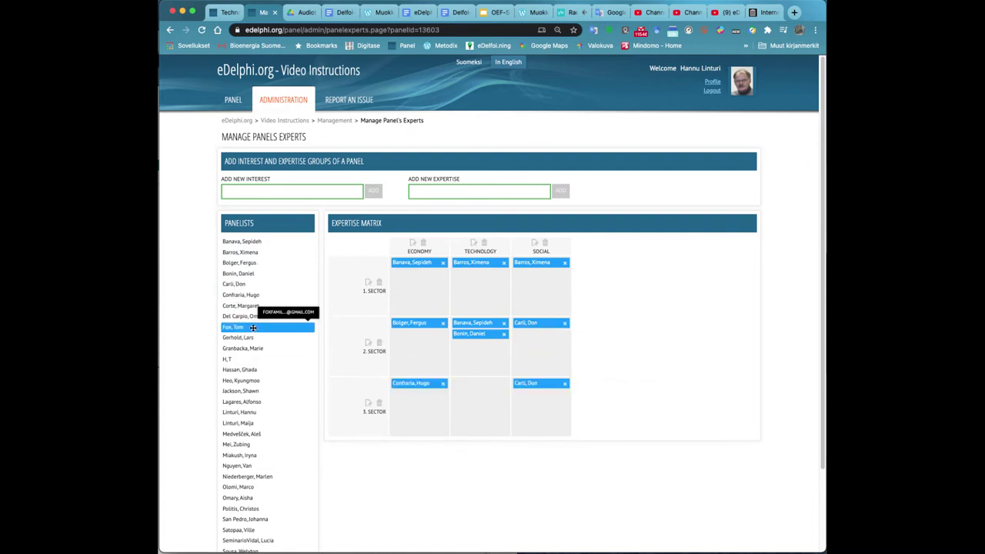
pyautogui.moveTo(245, 316); pyautogui.dragTo(477, 394)
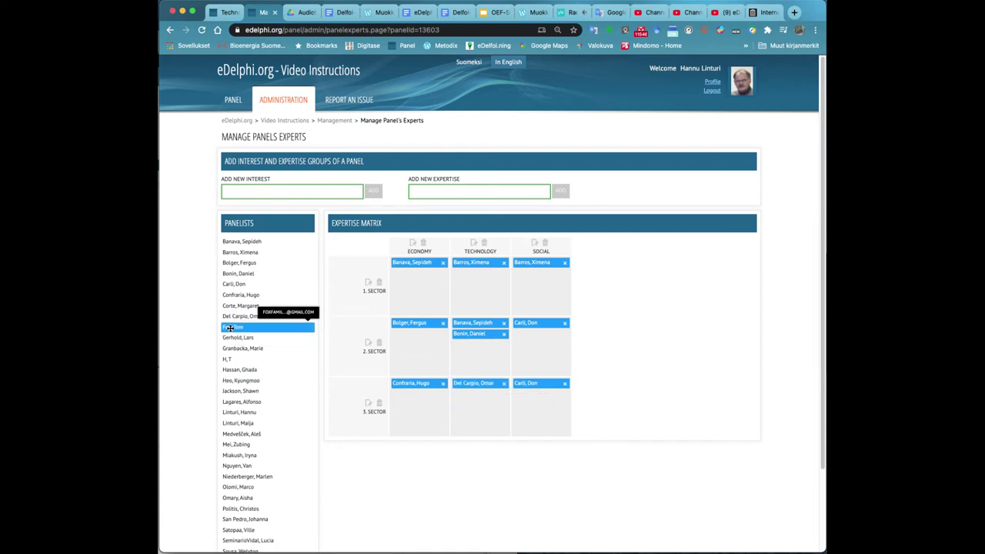
pyautogui.moveTo(229, 327); pyautogui.dragTo(471, 353)
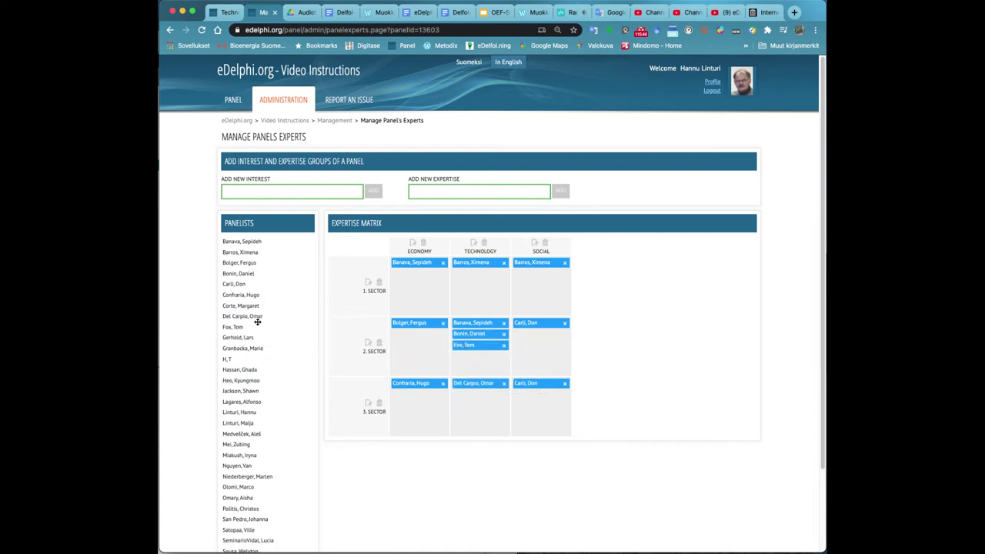
pyautogui.moveTo(258, 322); pyautogui.dragTo(434, 339)
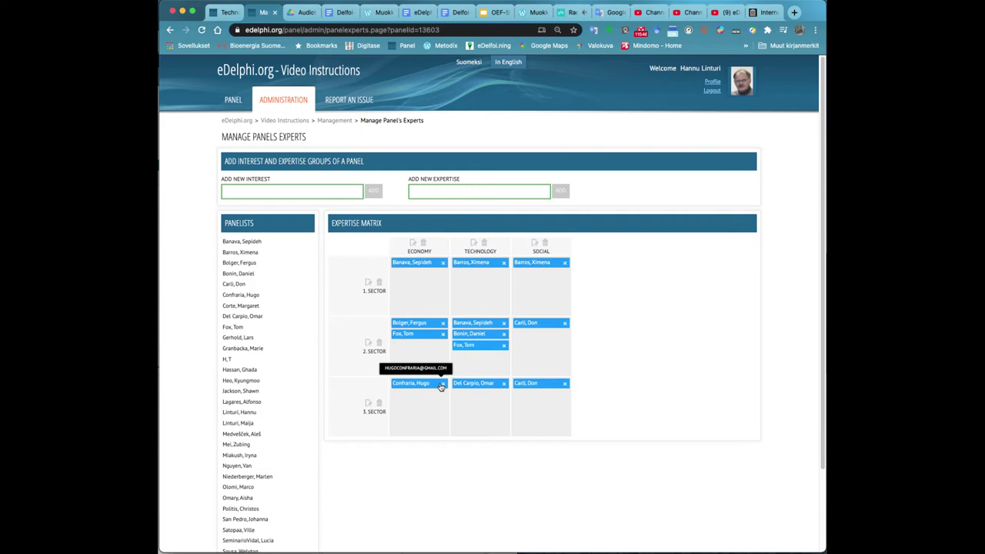
pyautogui.moveTo(254, 348); pyautogui.dragTo(536, 425)
pyautogui.moveTo(231, 358); pyautogui.dragTo(463, 418)
pyautogui.moveTo(254, 391); pyautogui.dragTo(427, 414)
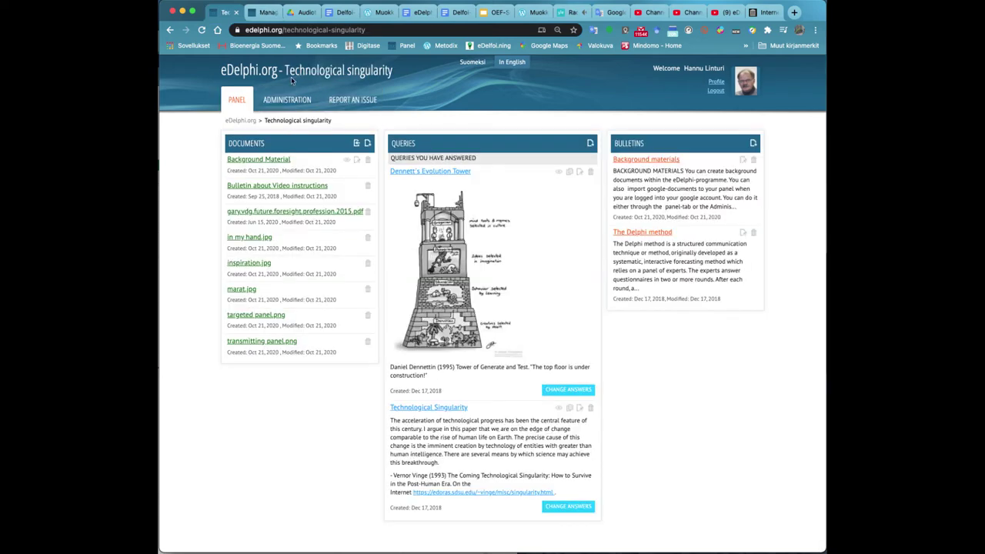
# In the other panel's matrix, fill Social/2., Technology/2., Economy/3., Ecology/1. and Political/1. (two) with panelists.
pyautogui.click(286, 101)
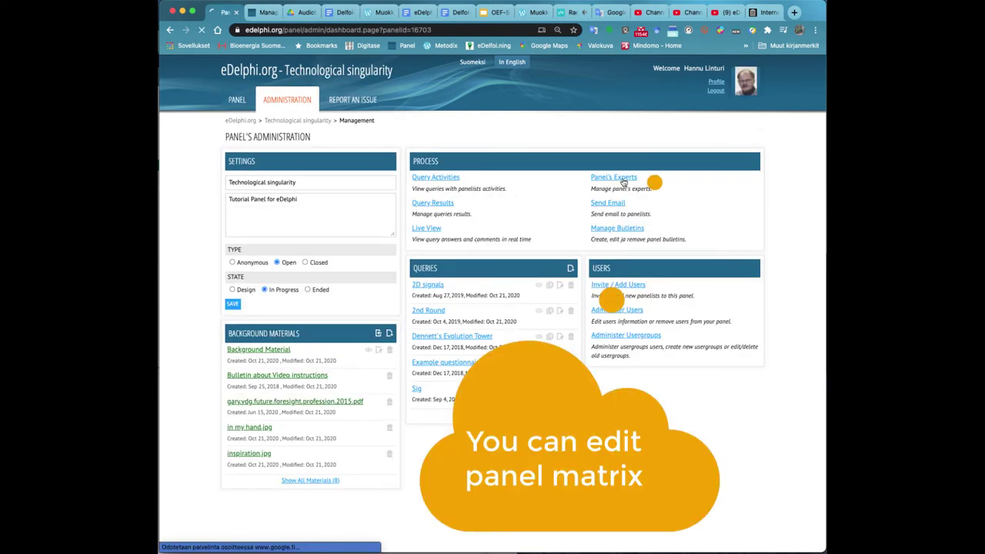
pyautogui.click(623, 182)
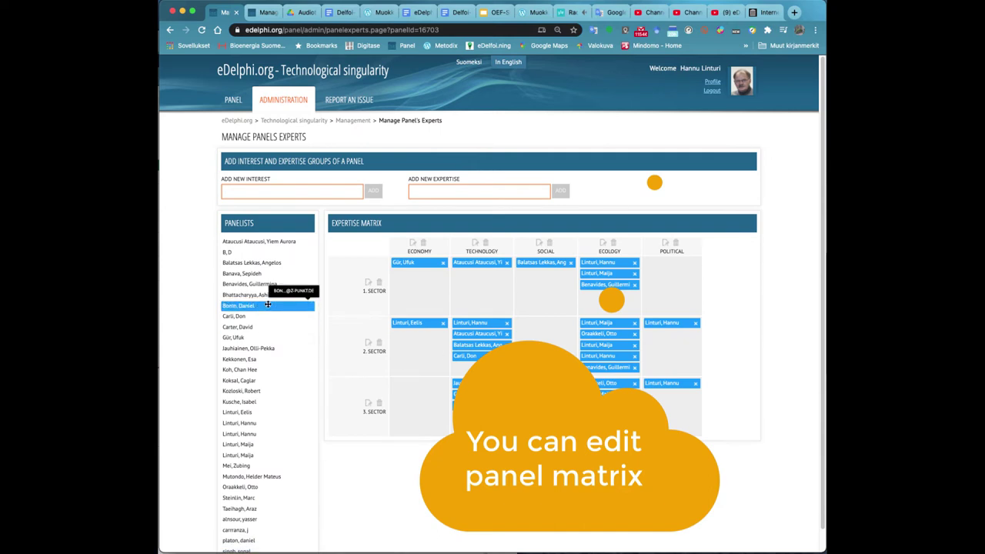
pyautogui.moveTo(268, 305); pyautogui.dragTo(550, 334)
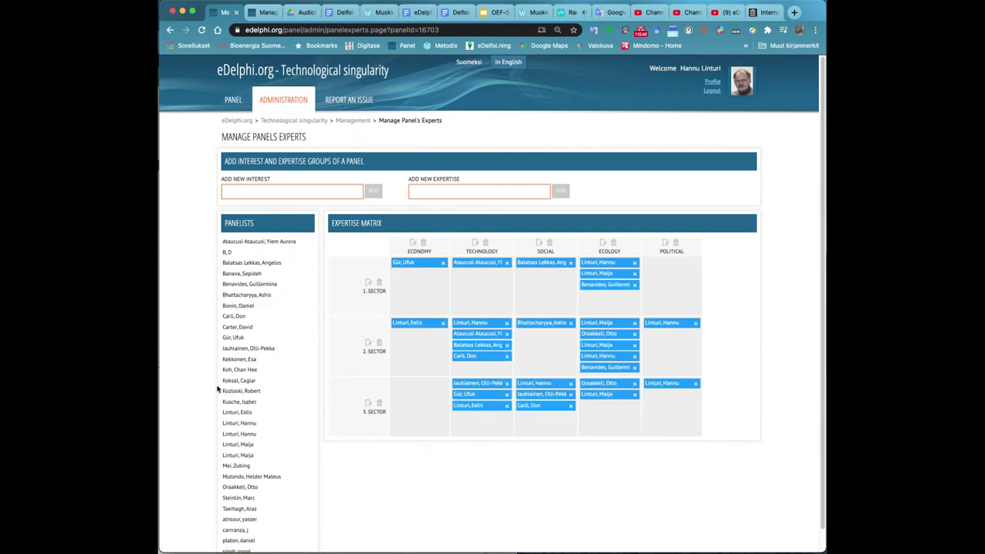
pyautogui.moveTo(218, 384); pyautogui.dragTo(480, 361)
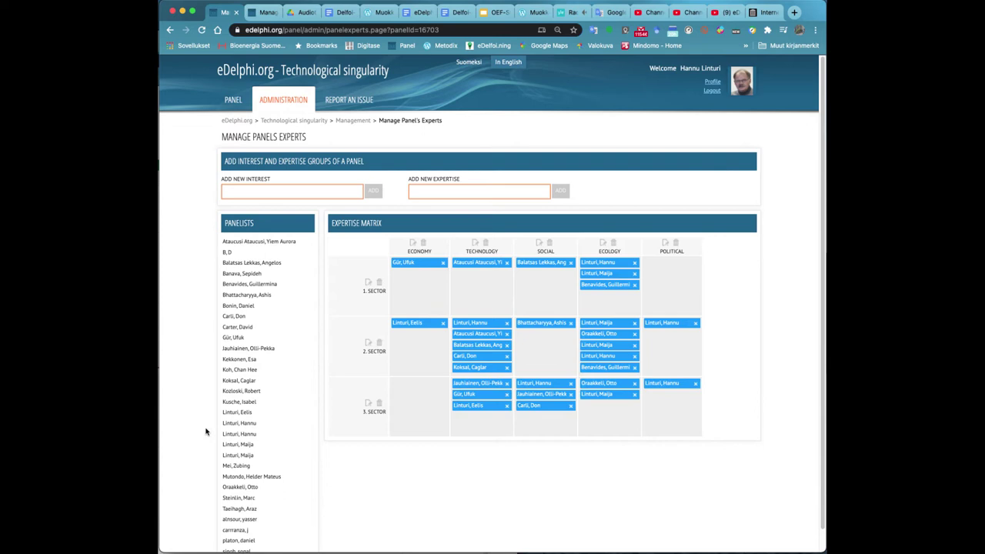
pyautogui.moveTo(231, 433); pyautogui.dragTo(385, 402)
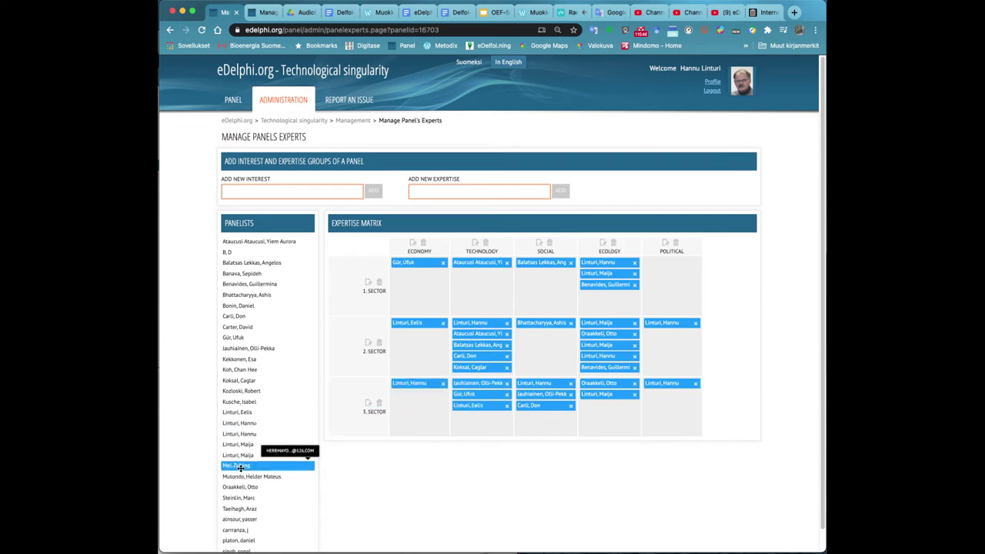
pyautogui.moveTo(231, 476); pyautogui.dragTo(623, 277)
pyautogui.moveTo(240, 411); pyautogui.dragTo(653, 274)
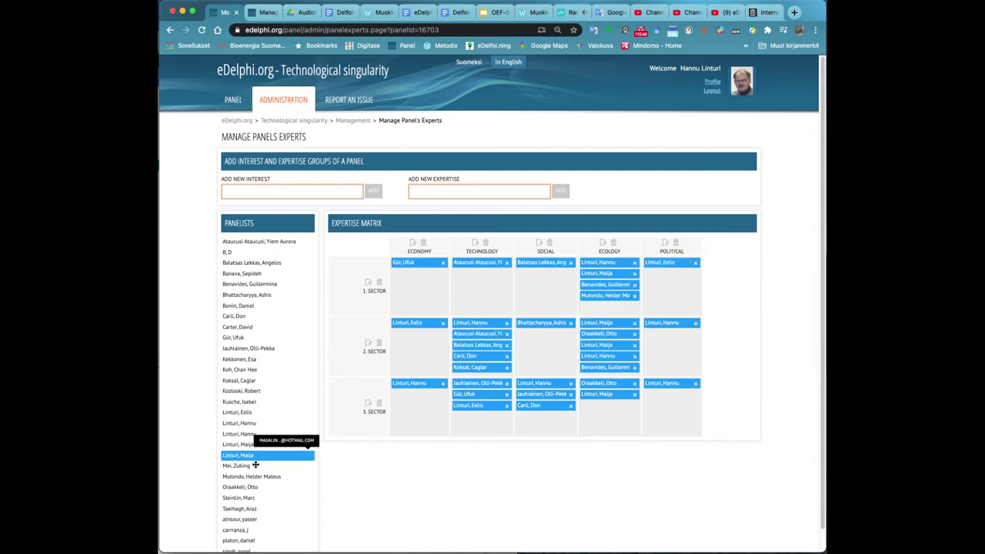
pyautogui.moveTo(239, 519); pyautogui.dragTo(670, 301)
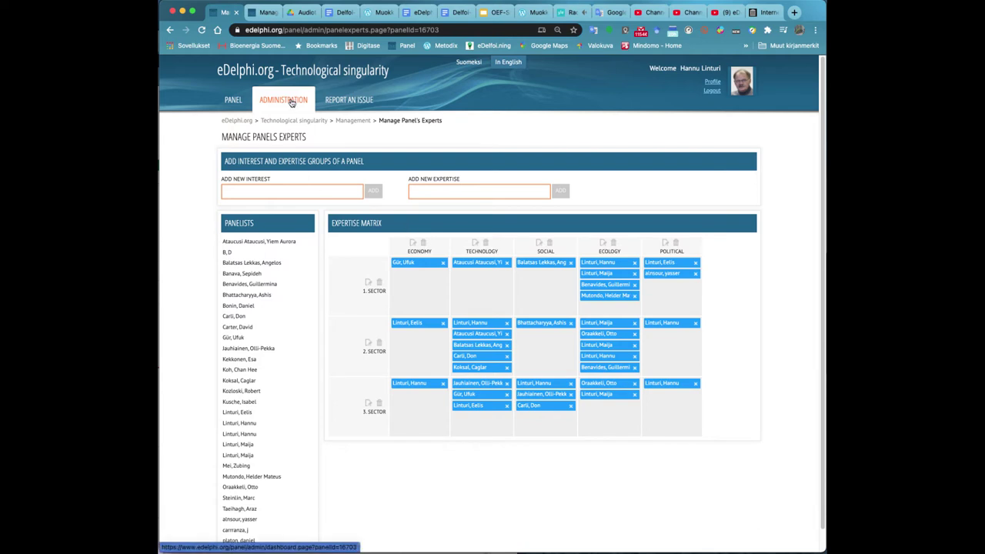
# Open Administer Users and give the second panelist Technology expertise.
pyautogui.scroll(-1, 277, 367)
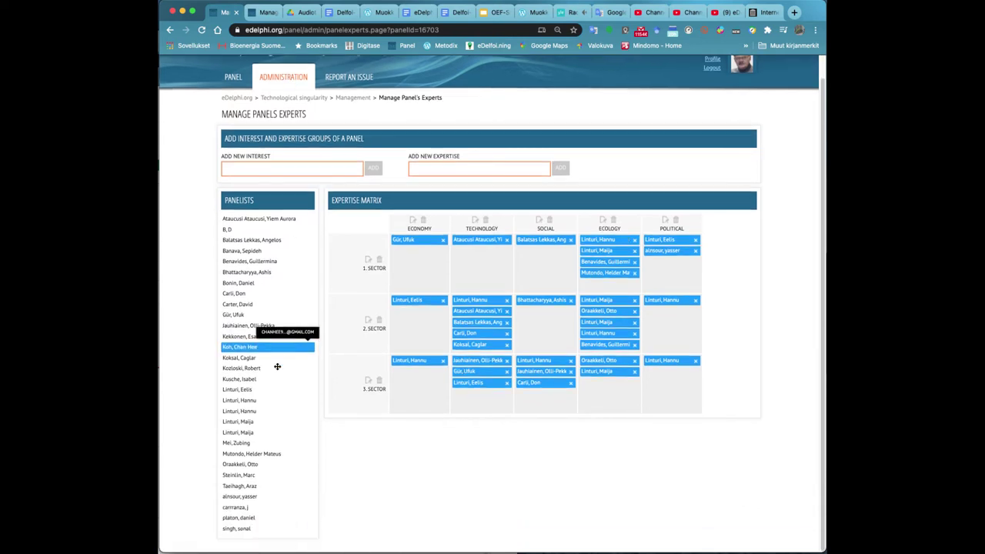
pyautogui.click(291, 82)
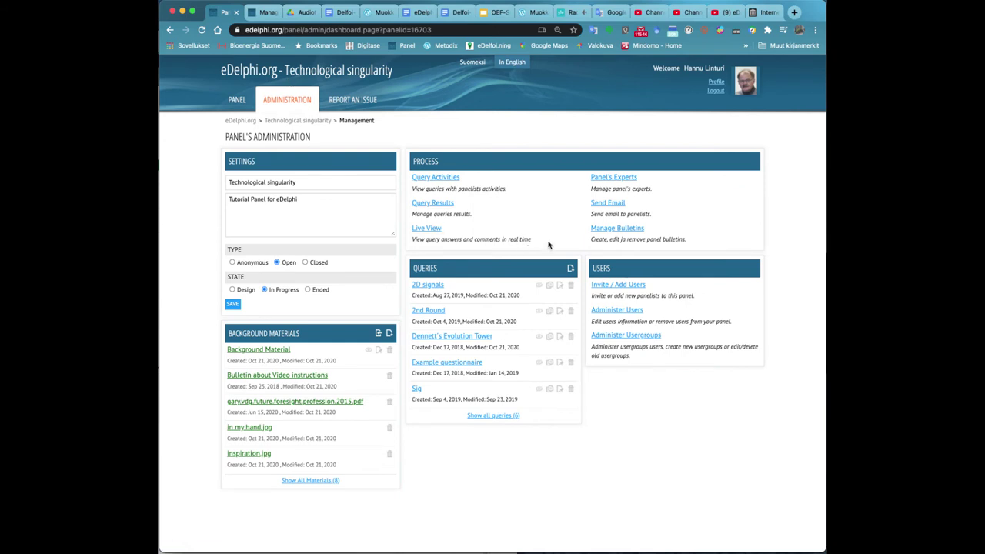
pyautogui.click(624, 312)
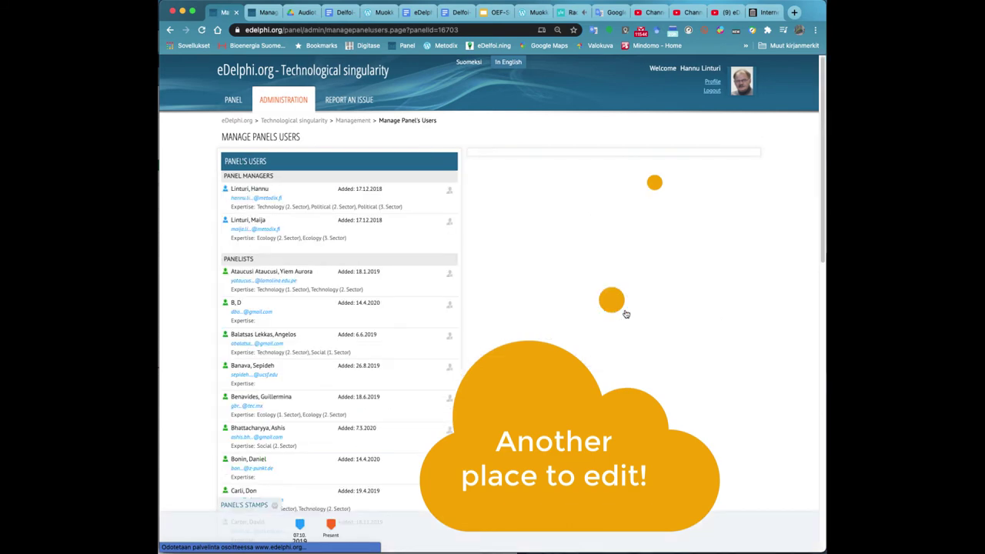
pyautogui.click(284, 282)
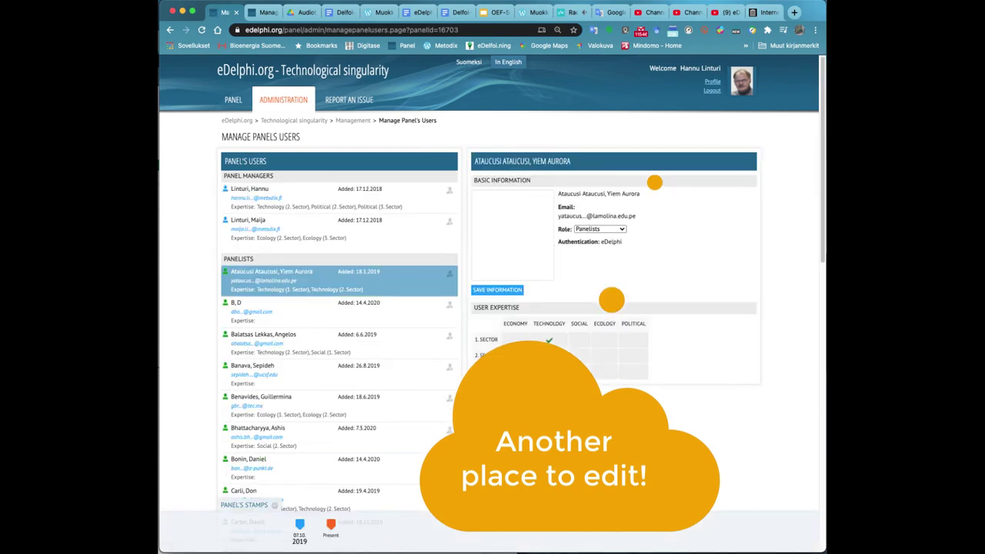
pyautogui.click(290, 316)
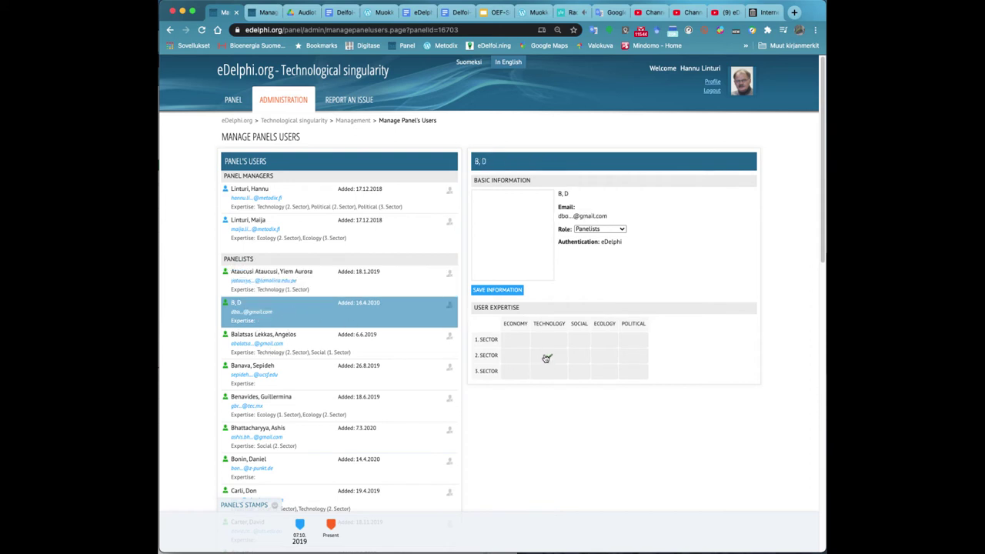
pyautogui.click(548, 372)
# Give the next panelists Social and Ecology 3. sector, and Political 3. sector, expertise.
pyautogui.click(339, 350)
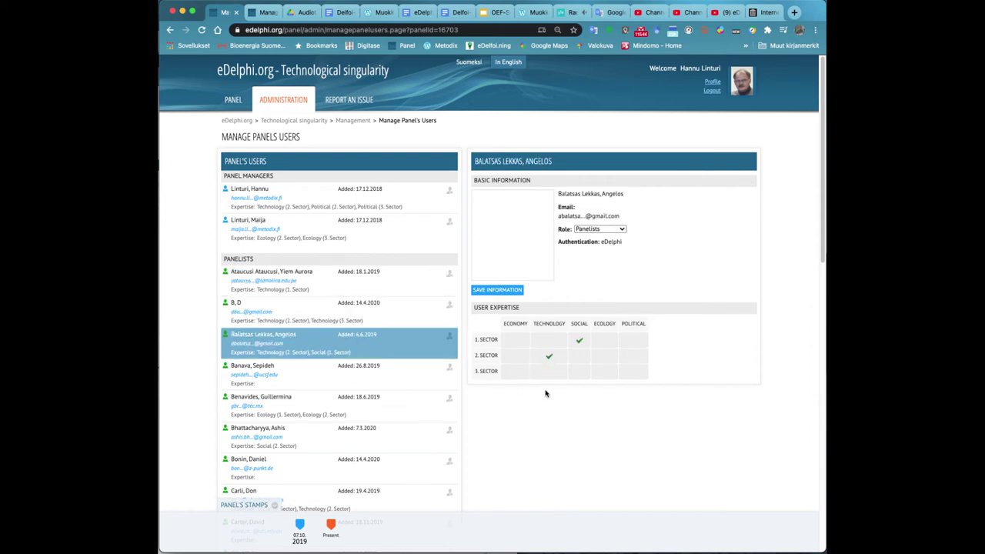
pyautogui.click(299, 368)
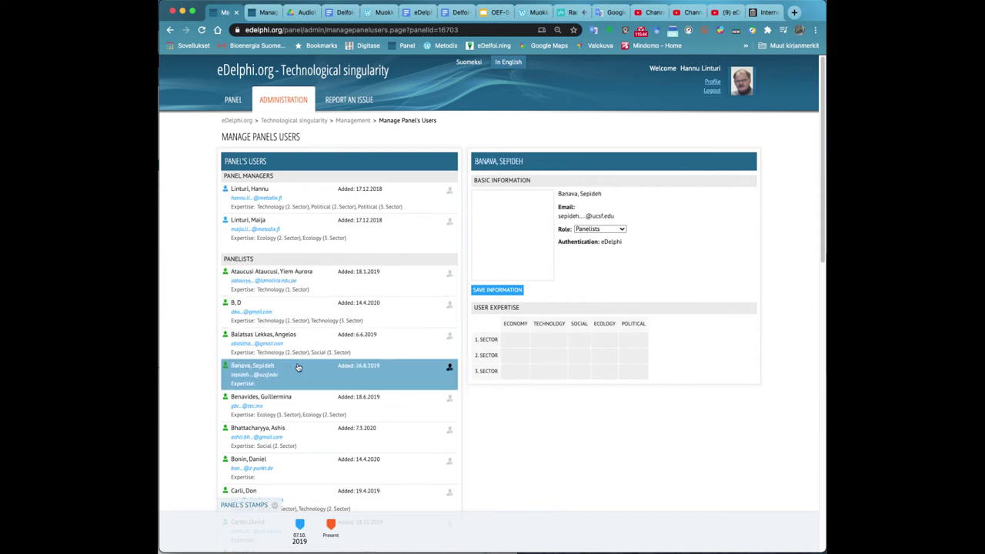
pyautogui.click(578, 371)
pyautogui.click(605, 371)
pyautogui.click(313, 410)
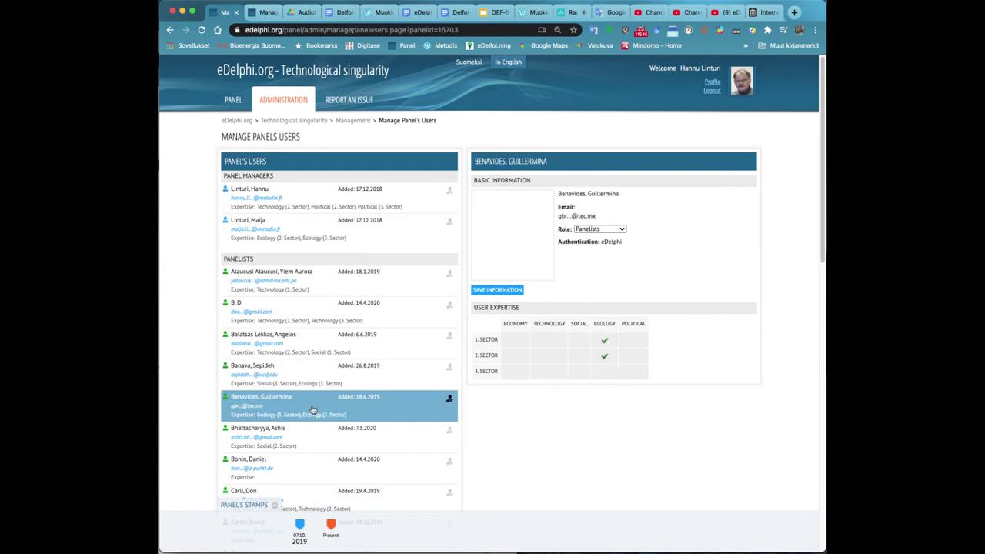
pyautogui.click(633, 371)
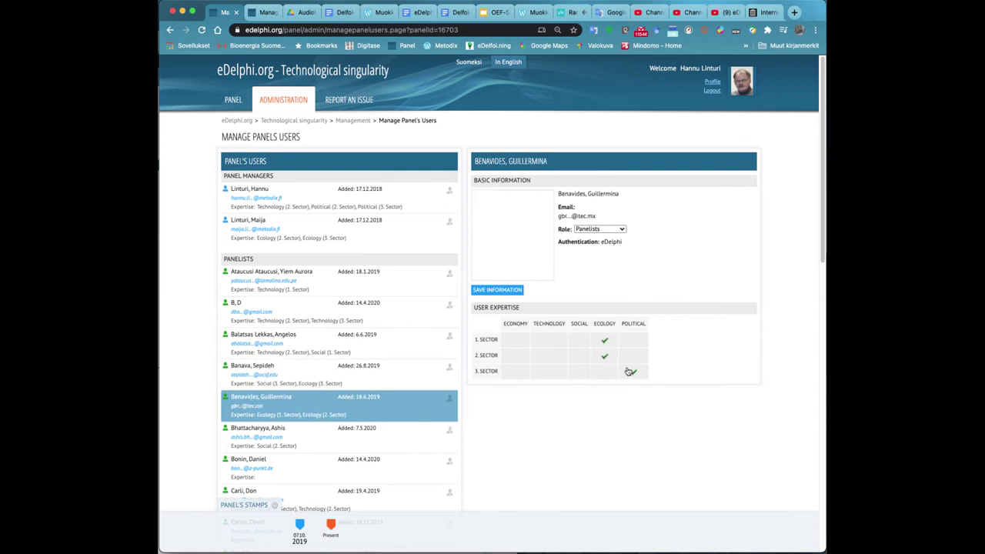
# Check further panelists and add Social 2. sector expertise to one of them.
pyautogui.click(270, 437)
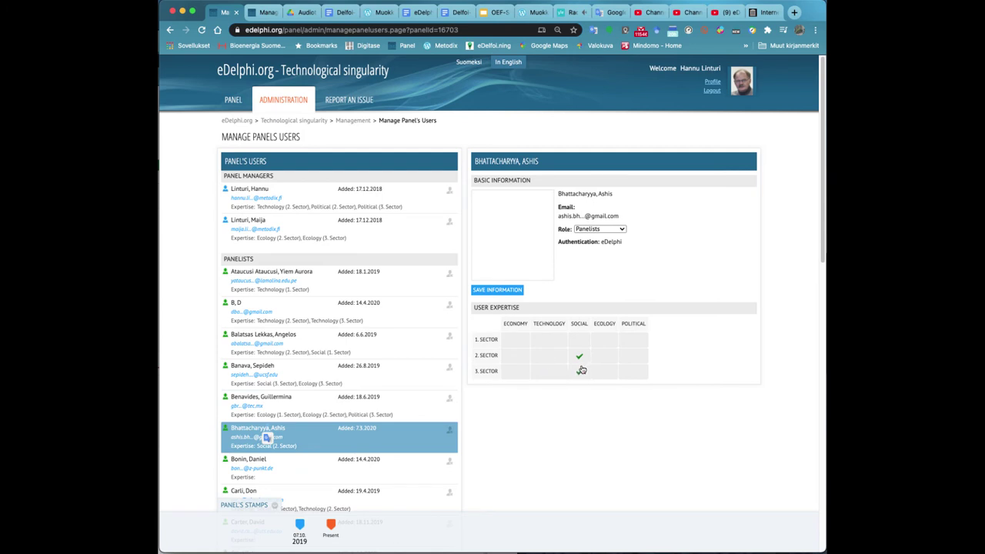
pyautogui.click(256, 475)
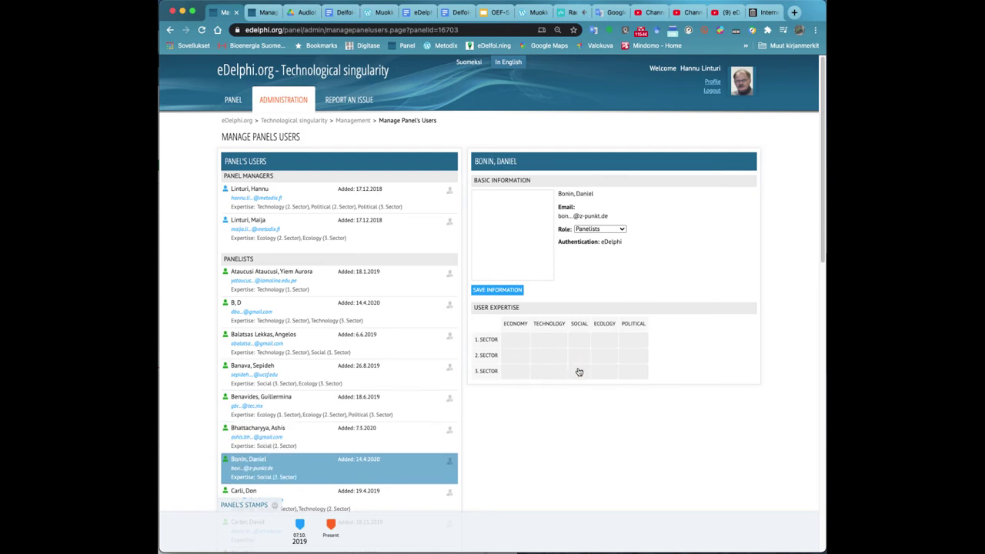
pyautogui.scroll(-4, 265, 496)
pyautogui.click(370, 376)
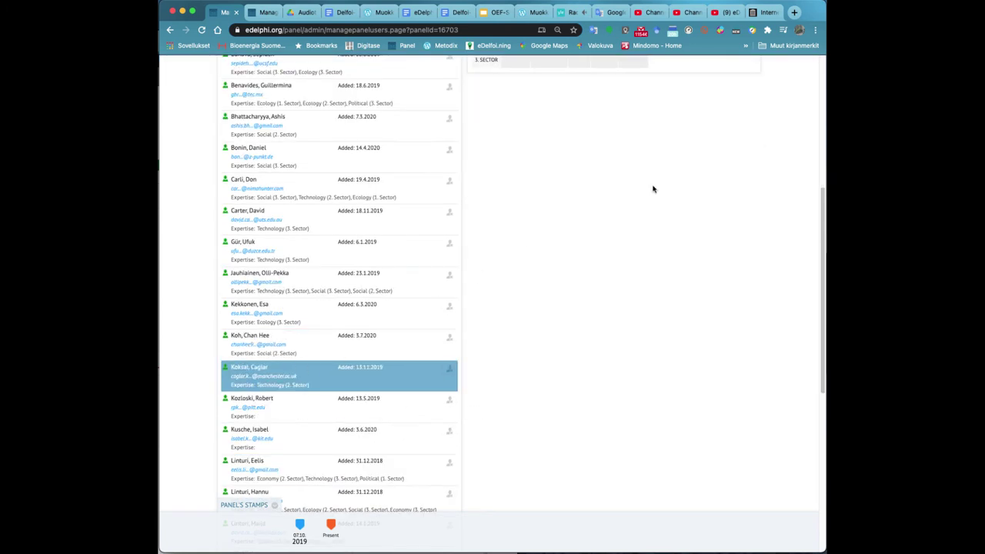
pyautogui.scroll(2, 593, 191)
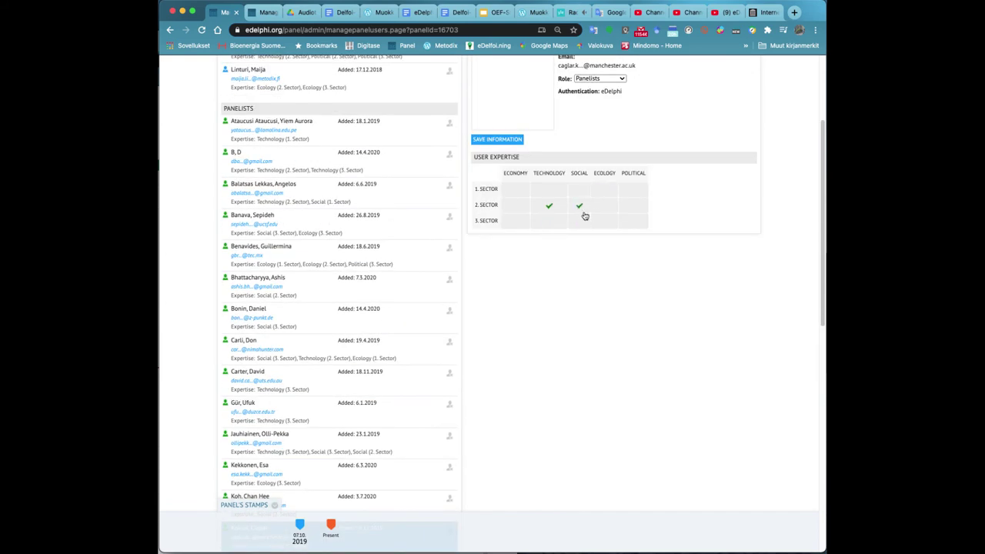
pyautogui.click(578, 206)
pyautogui.scroll(2, 333, 304)
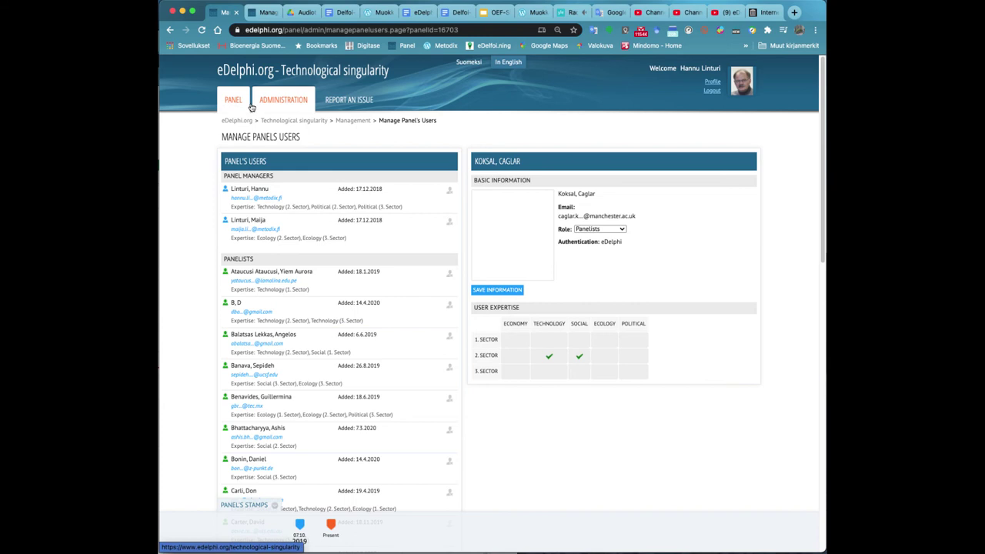
# Filter Technological Singularity results to Economy and Political in all sectors and export a PDF by email.
pyautogui.click(296, 103)
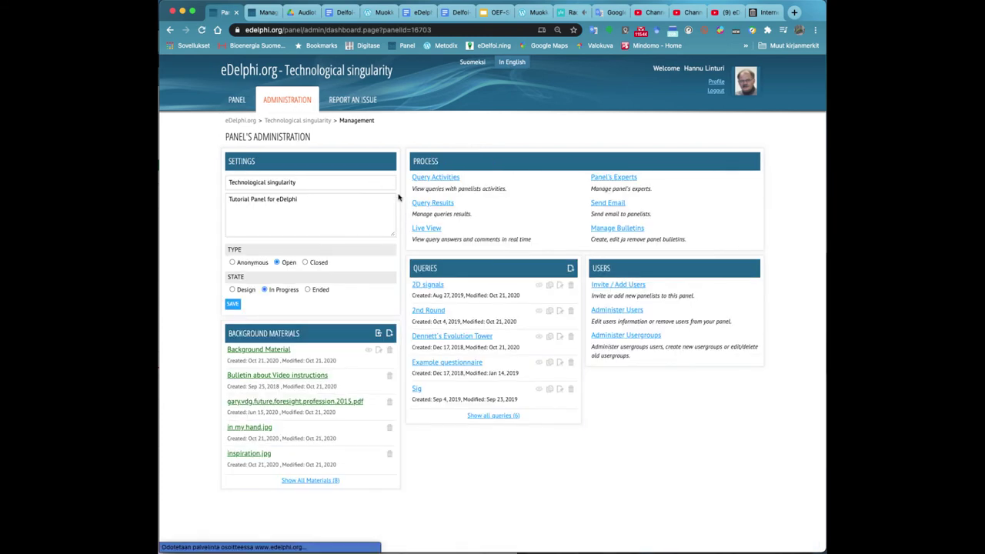
pyautogui.click(440, 207)
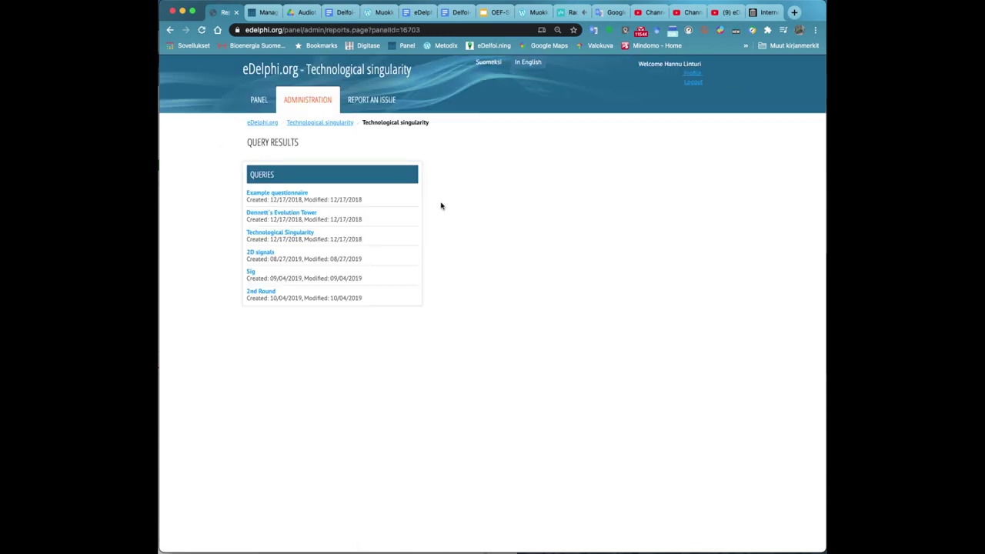
pyautogui.click(278, 235)
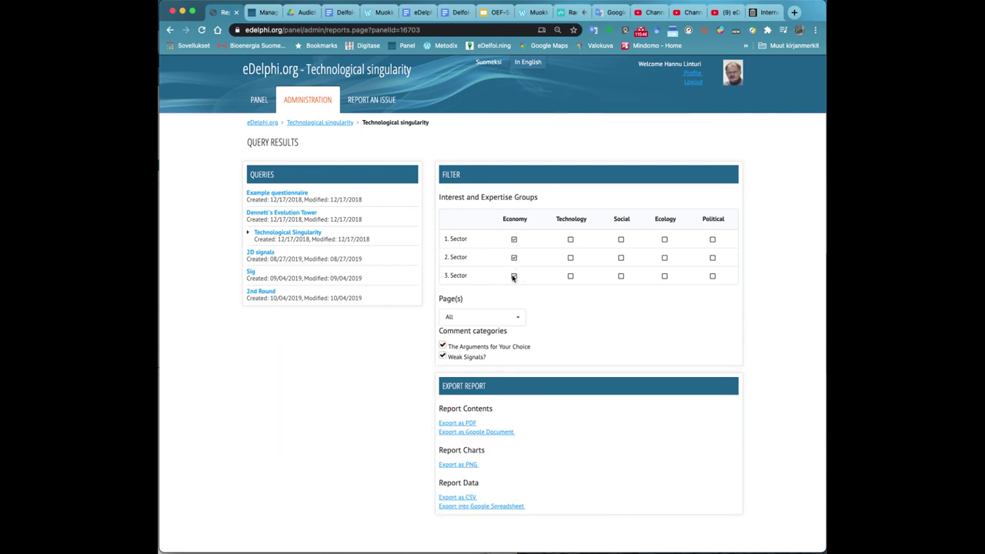
pyautogui.click(712, 277)
pyautogui.click(465, 424)
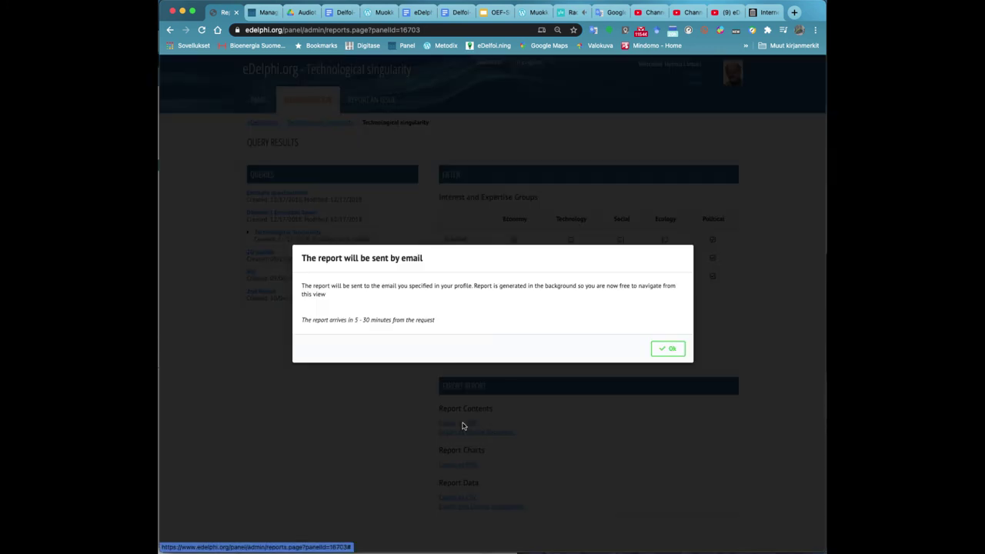
pyautogui.click(668, 350)
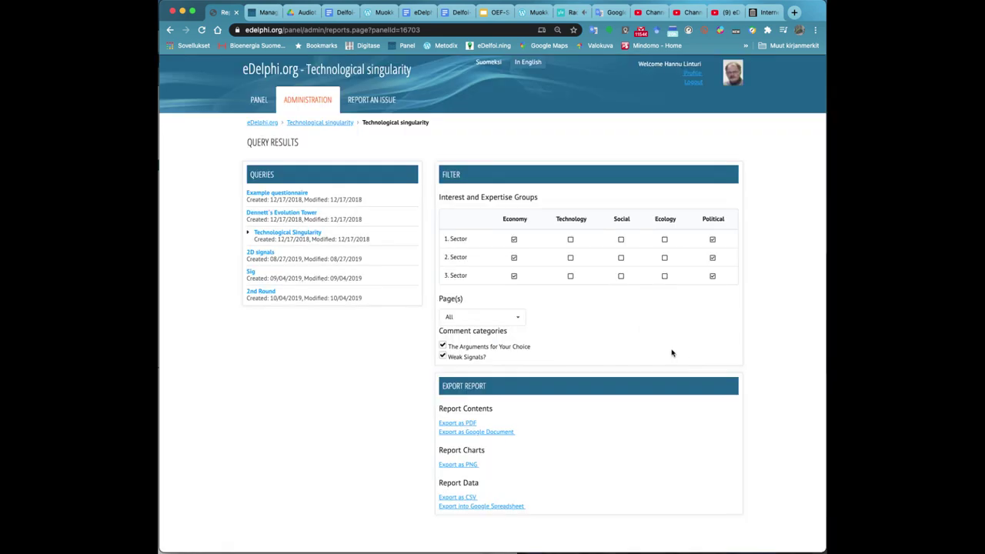